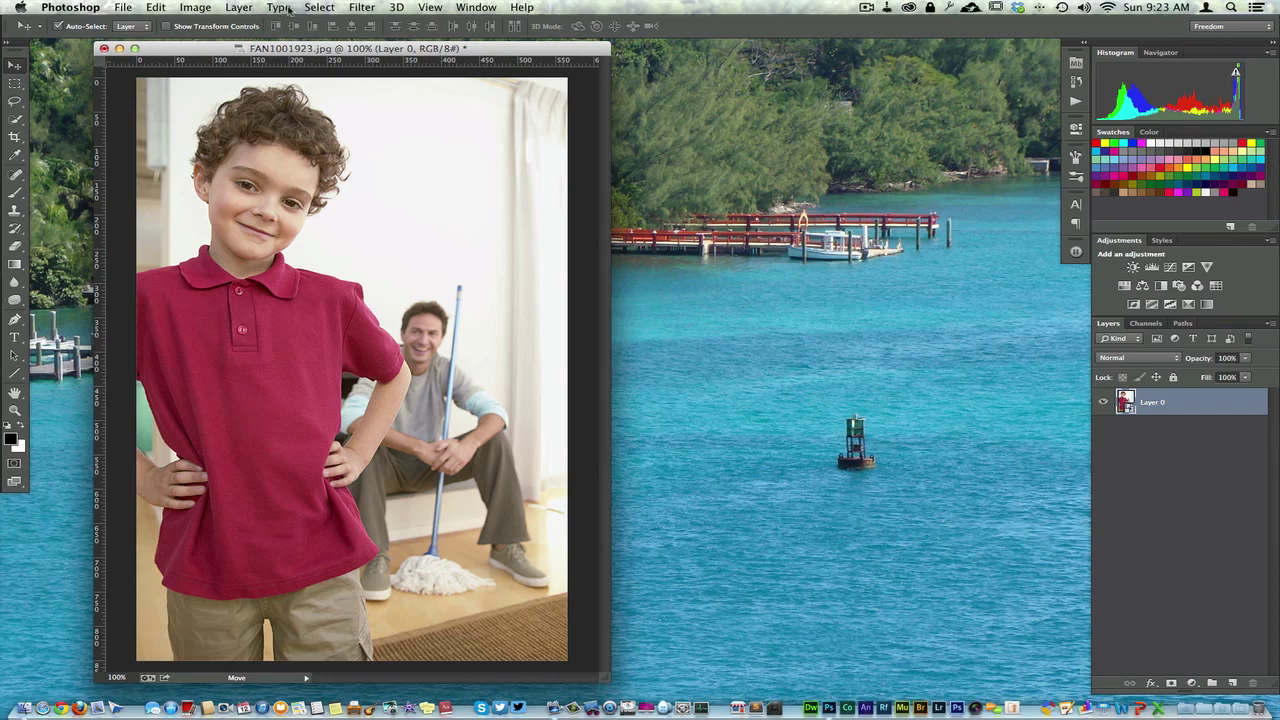
Check the photo's color mode and bit depth
click(199, 9)
mouse_move(201, 25)
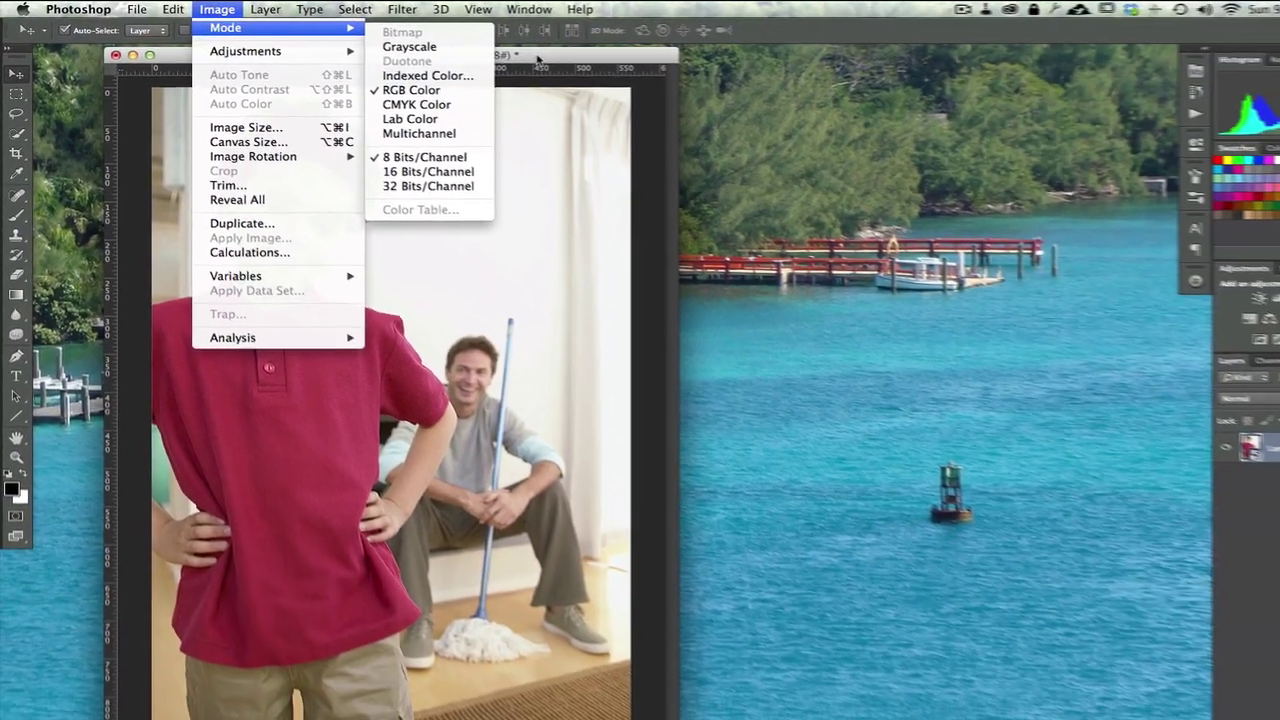
click(607, 54)
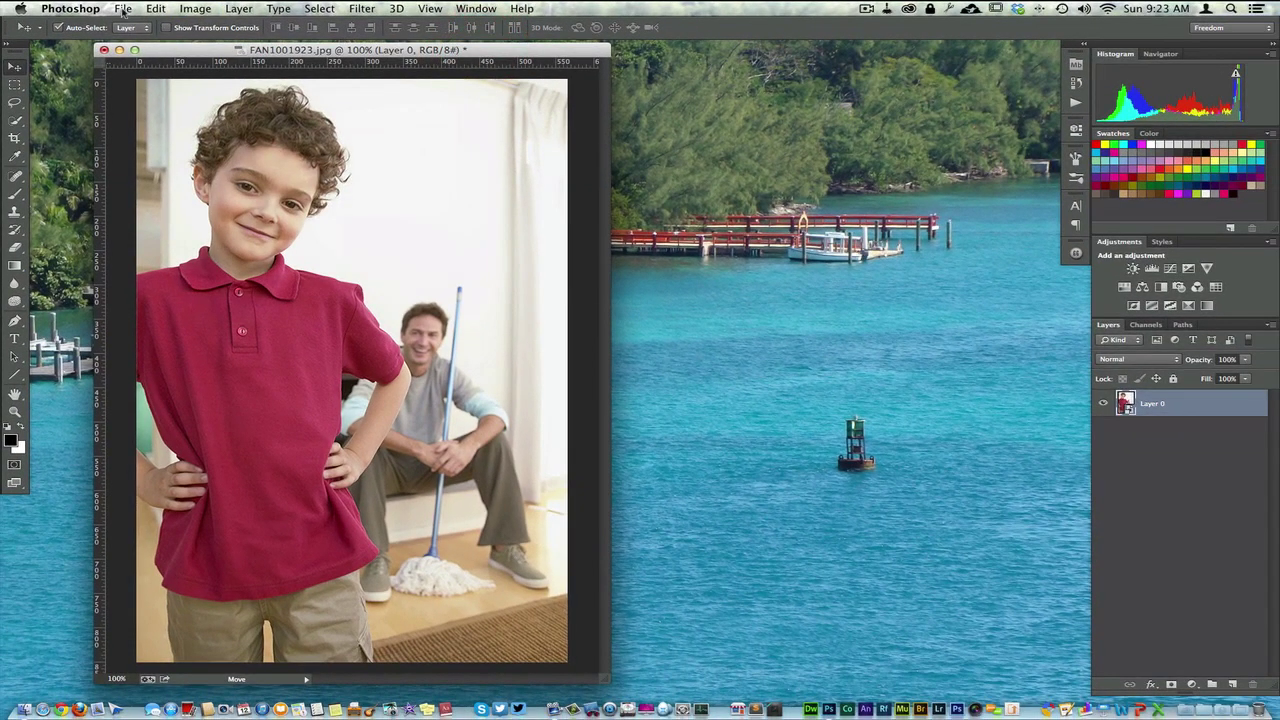
Create a new 566 x 851 pixel transparent document at 300 pixels/inch in 16-bit CMYK Color
click(123, 10)
click(138, 26)
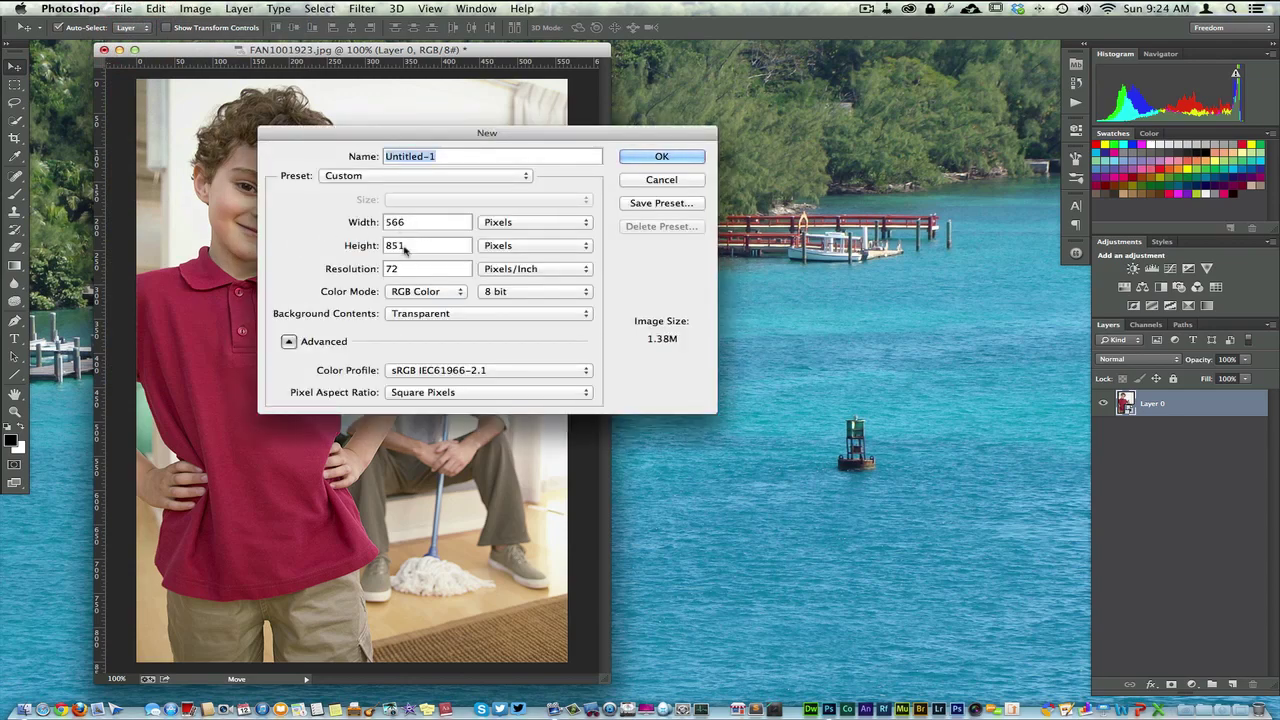
click(400, 269)
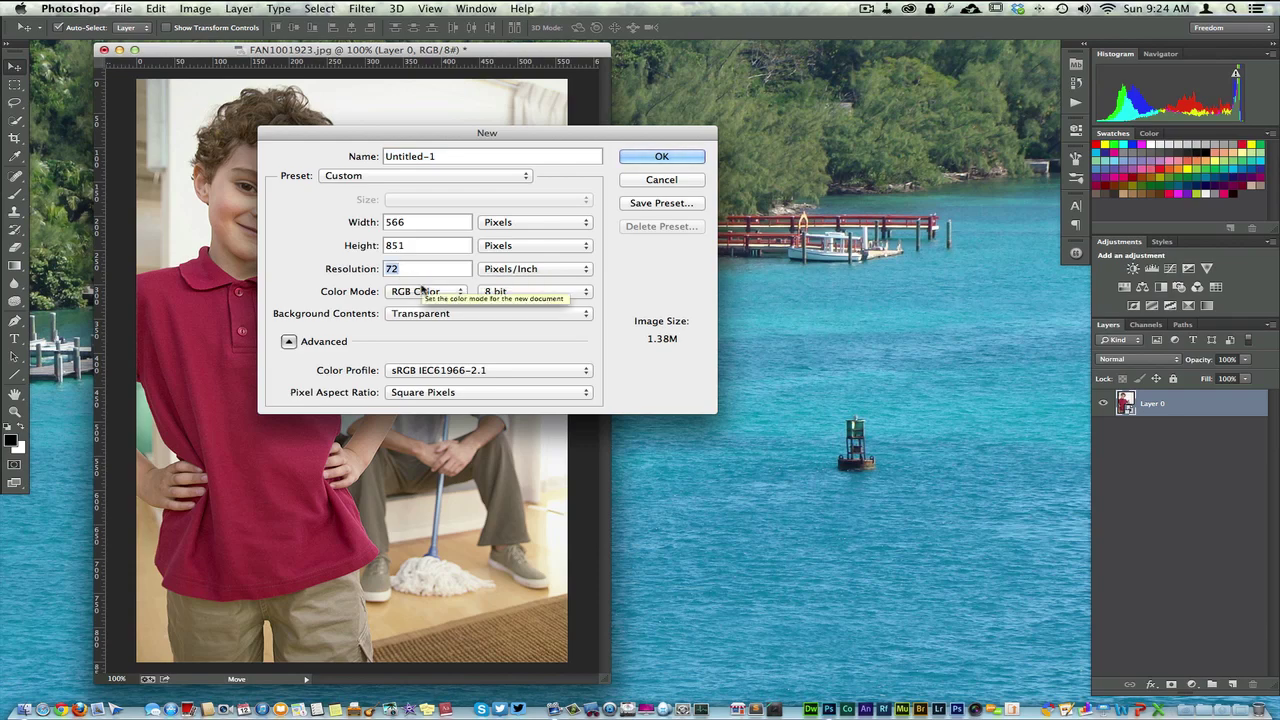
text(300)
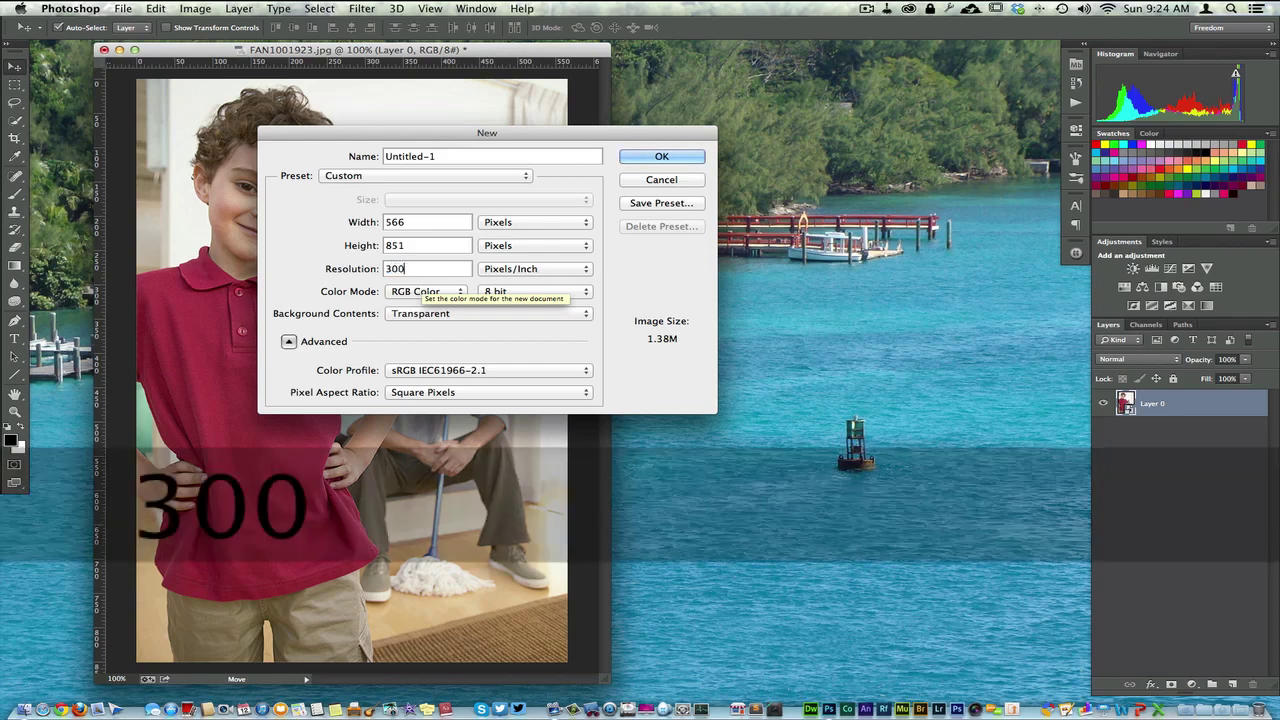
click(414, 292)
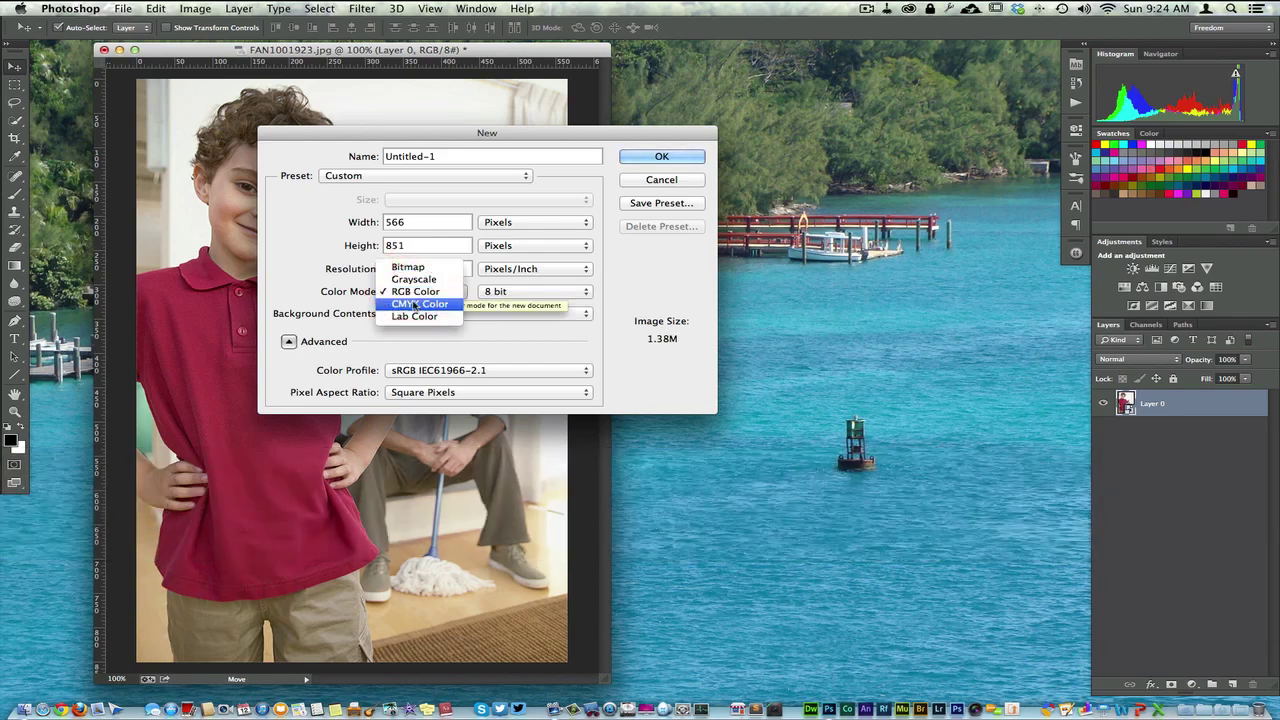
click(415, 304)
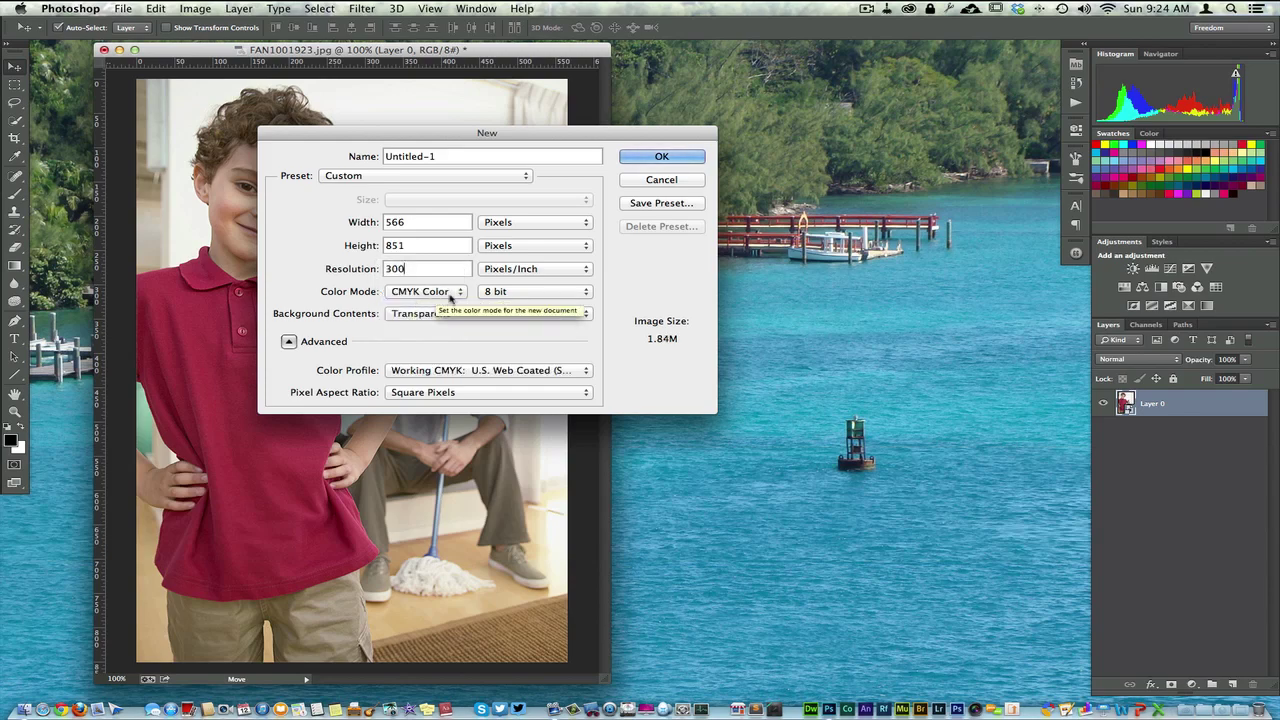
click(500, 292)
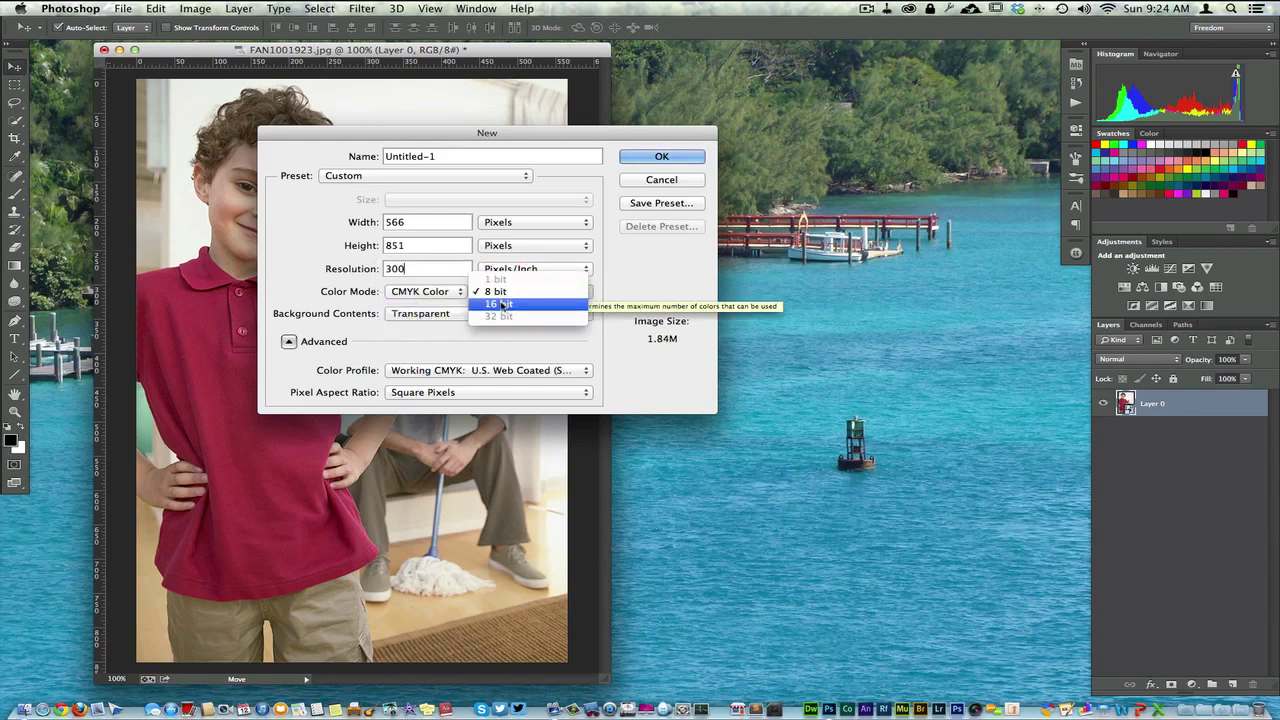
click(503, 303)
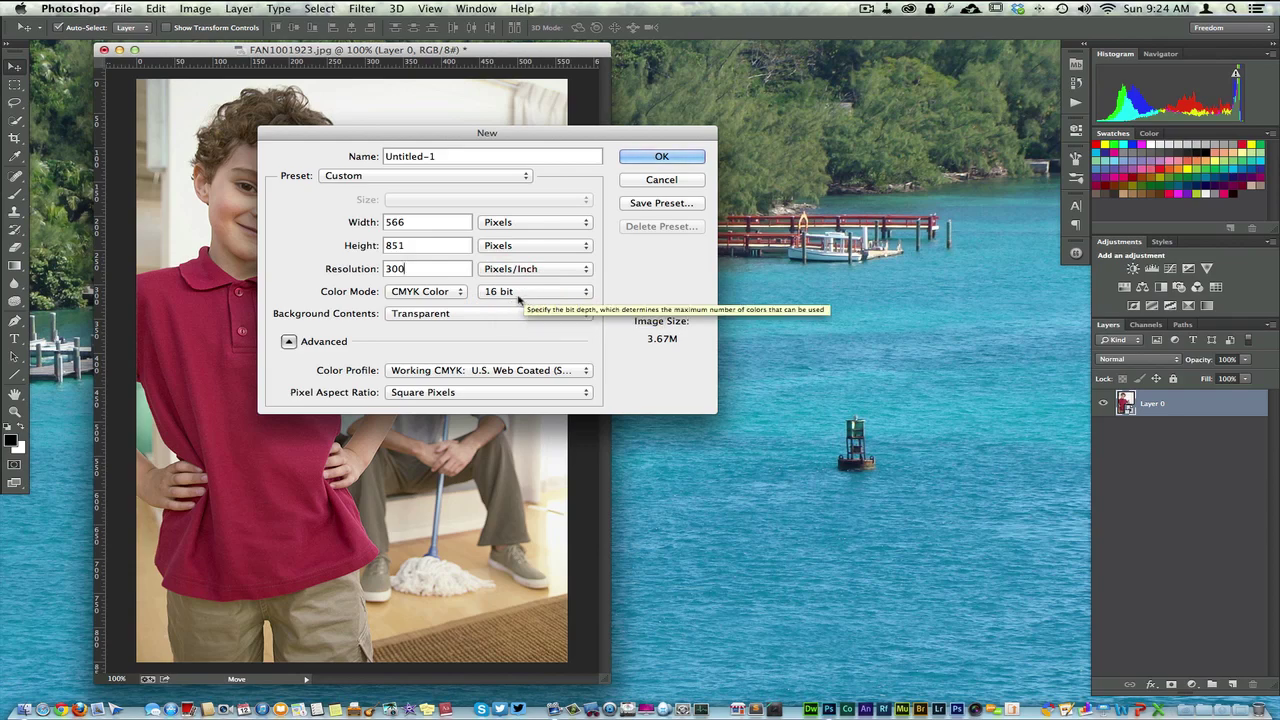
click(648, 158)
Copy the boy photo layer into the new document, accepting the different bit depth, and enlarge the new document's window
drag(448, 72, 968, 66)
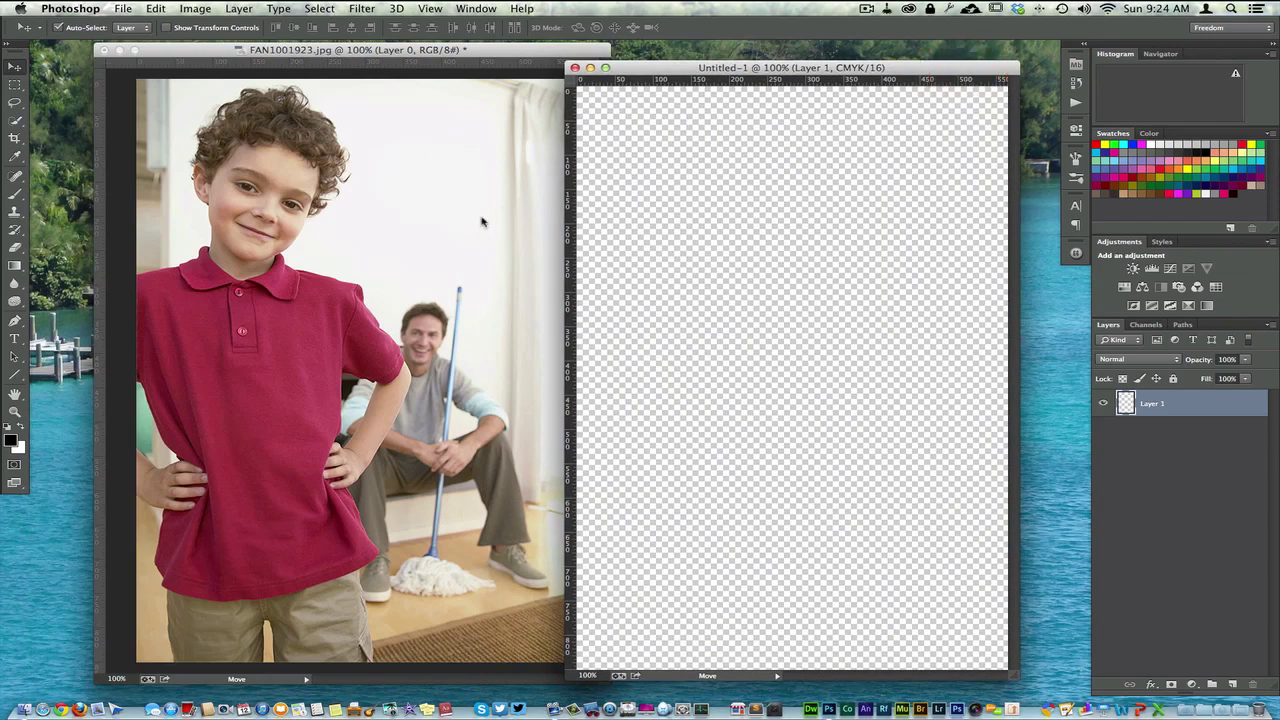
click(333, 257)
drag(305, 257, 712, 357)
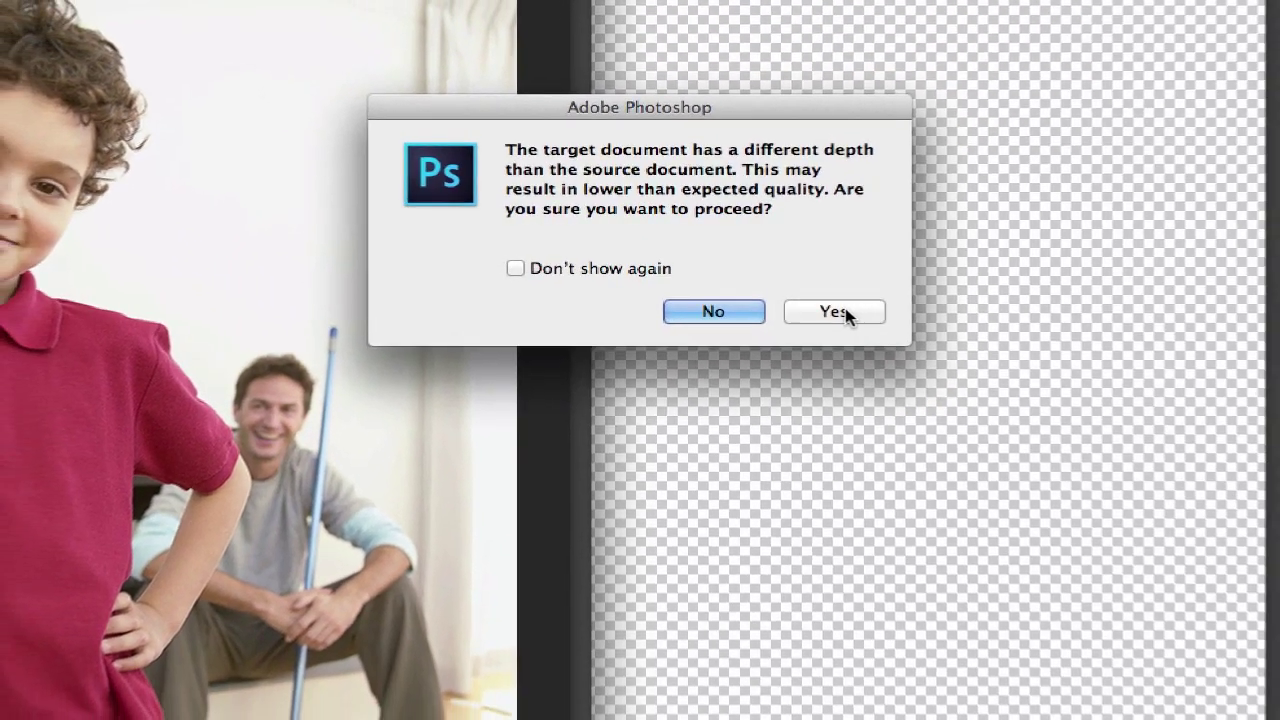
click(836, 312)
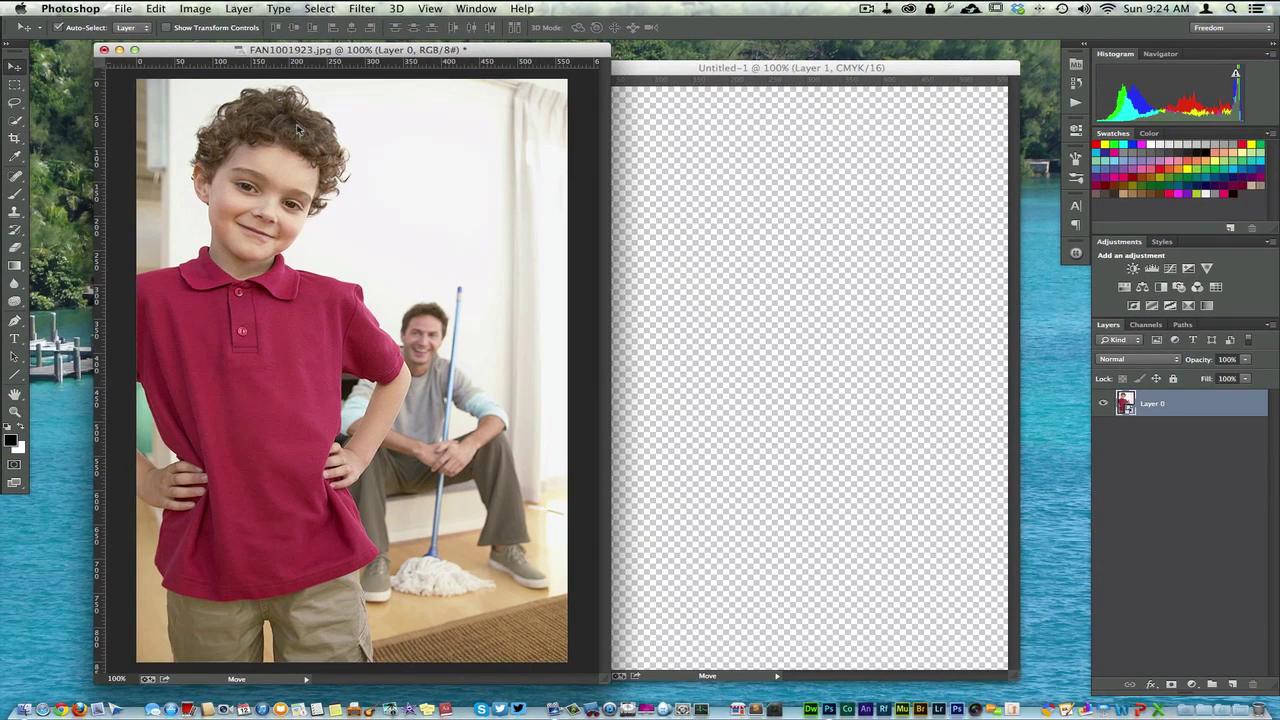
drag(297, 128, 880, 131)
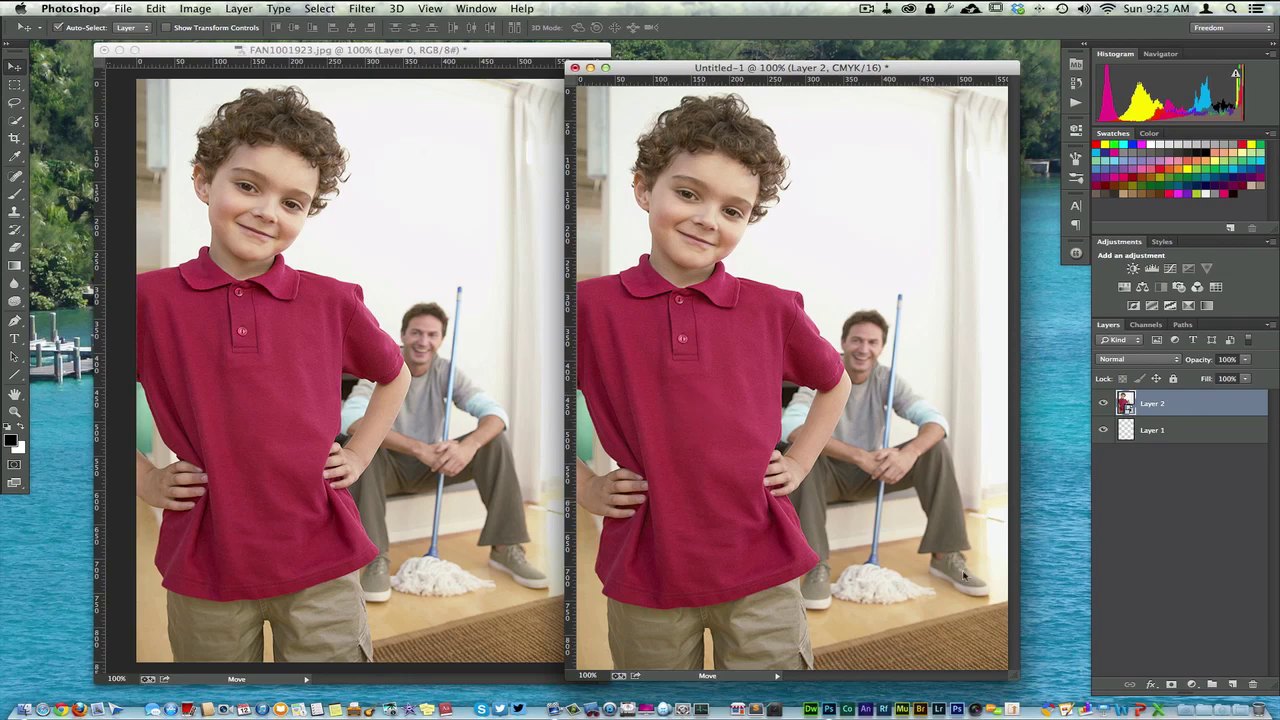
drag(1020, 672, 1053, 688)
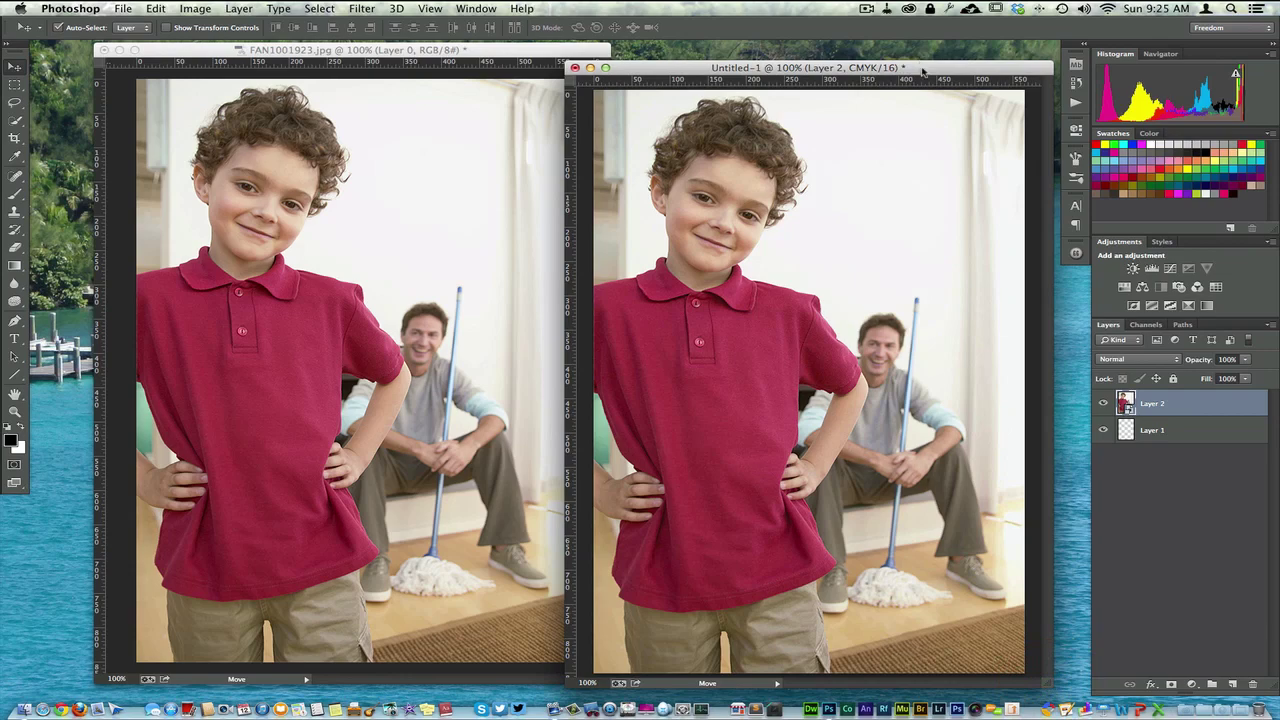
drag(922, 72, 883, 58)
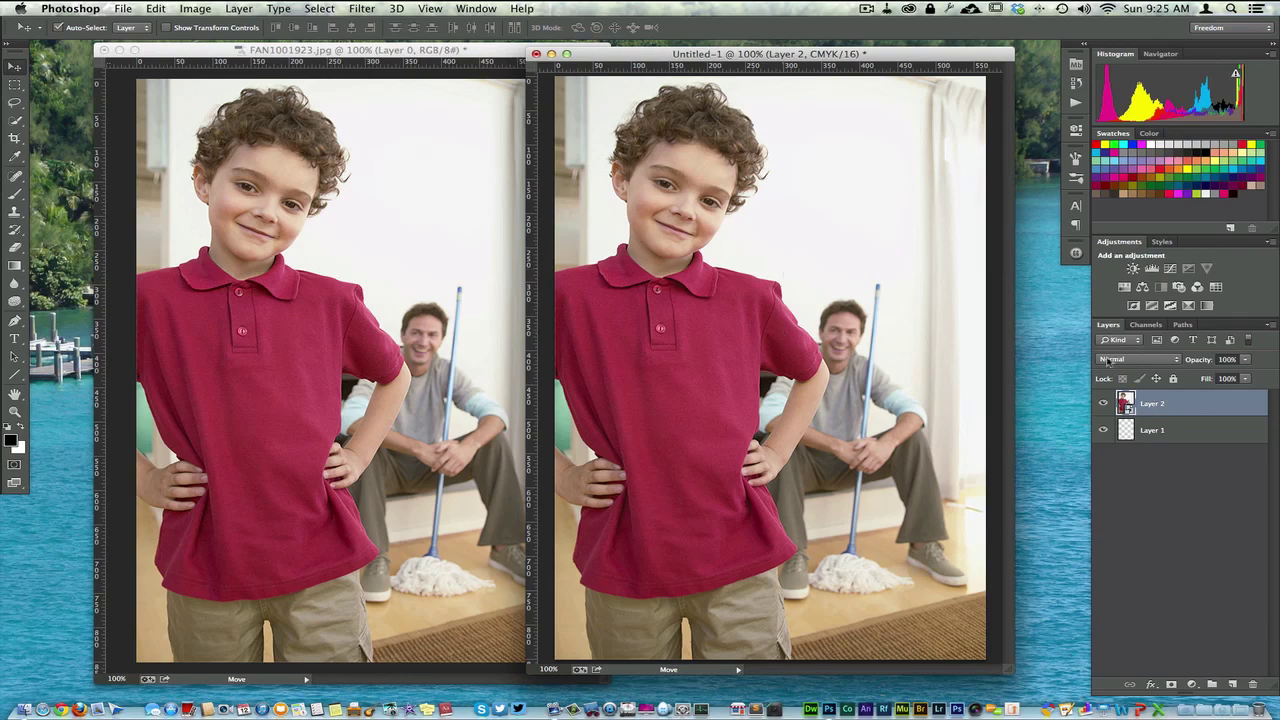
Add guides with 20 px margins on all four sides of the new document using GuideGuide
click(1076, 254)
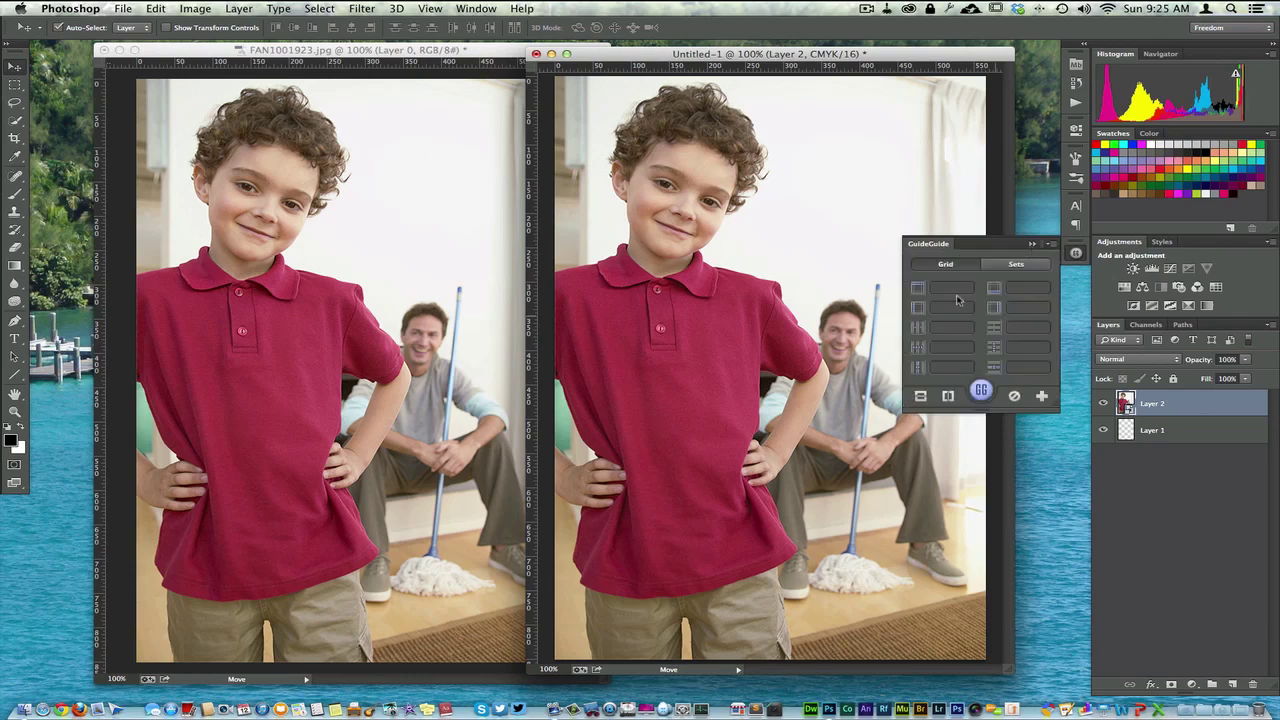
click(952, 290)
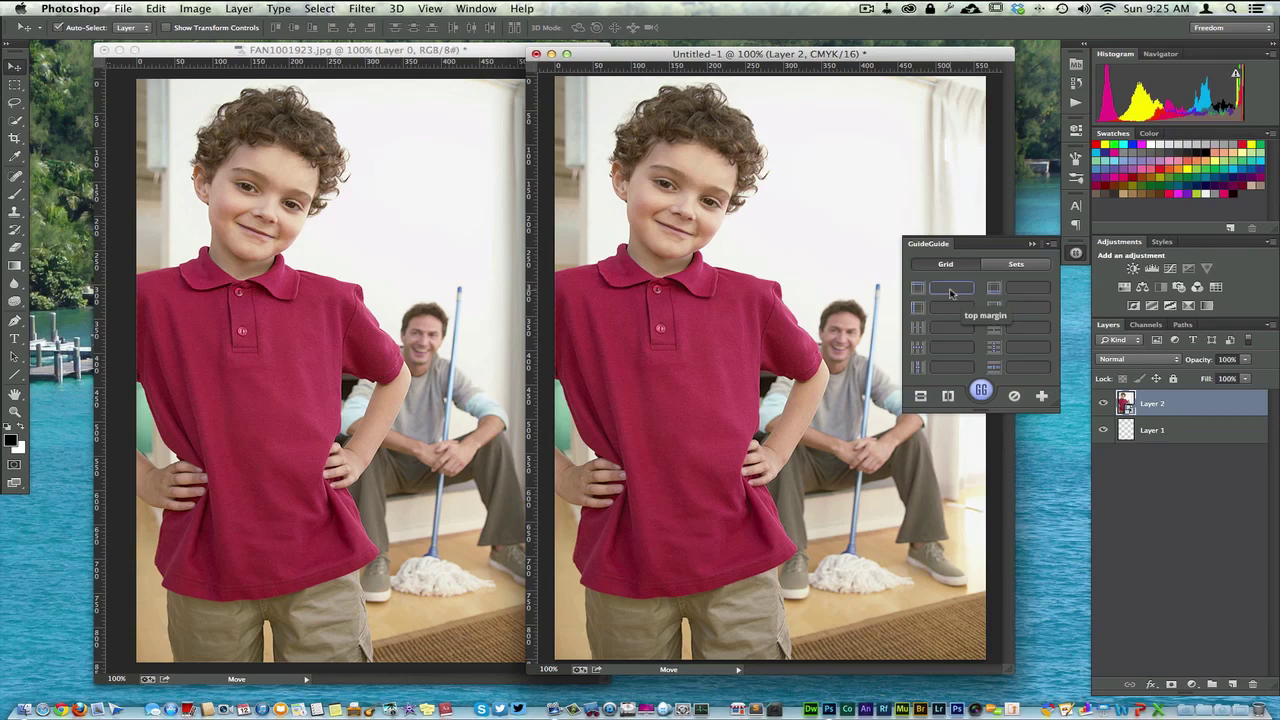
text(20)
click(1013, 289)
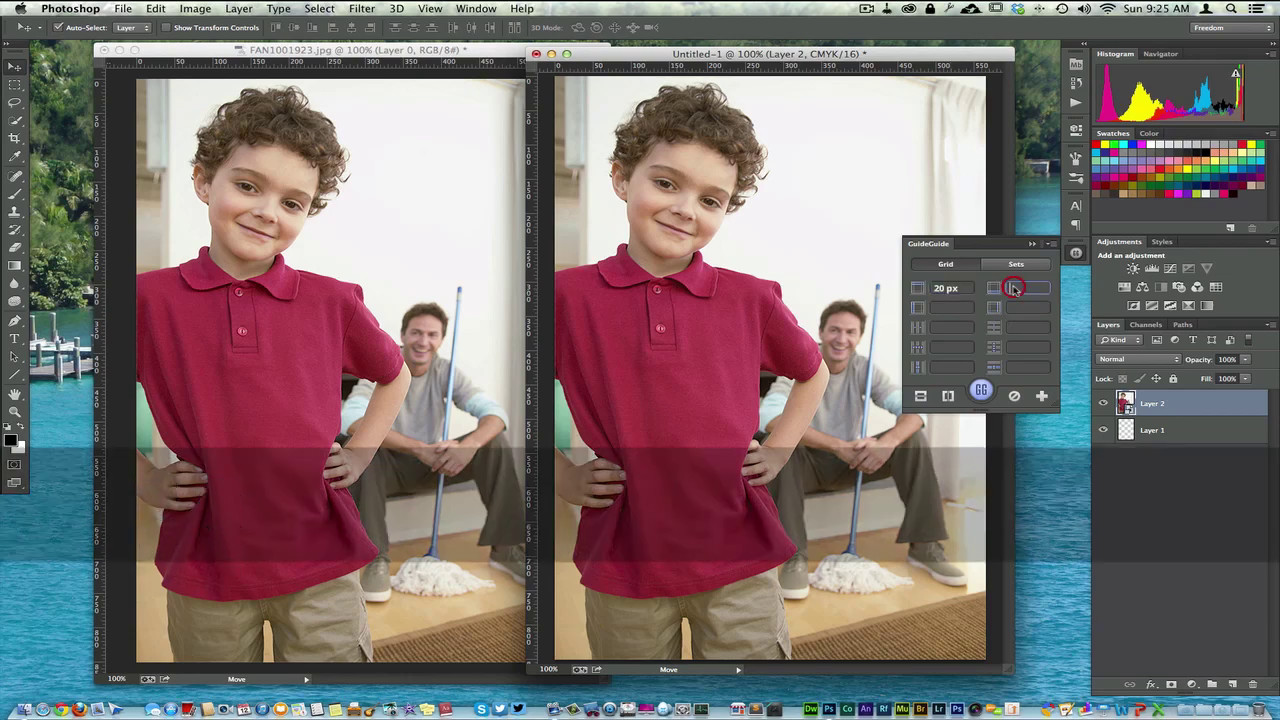
text(20)
click(953, 309)
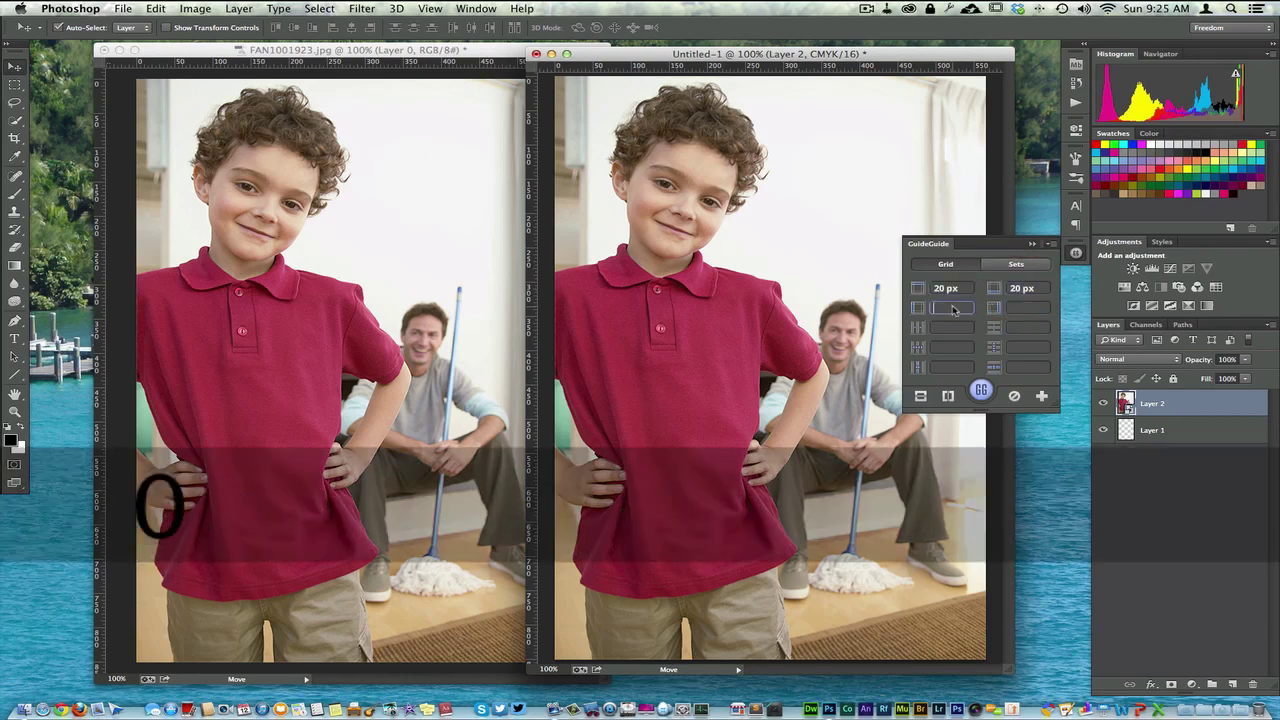
text(20)
click(1022, 309)
text(20)
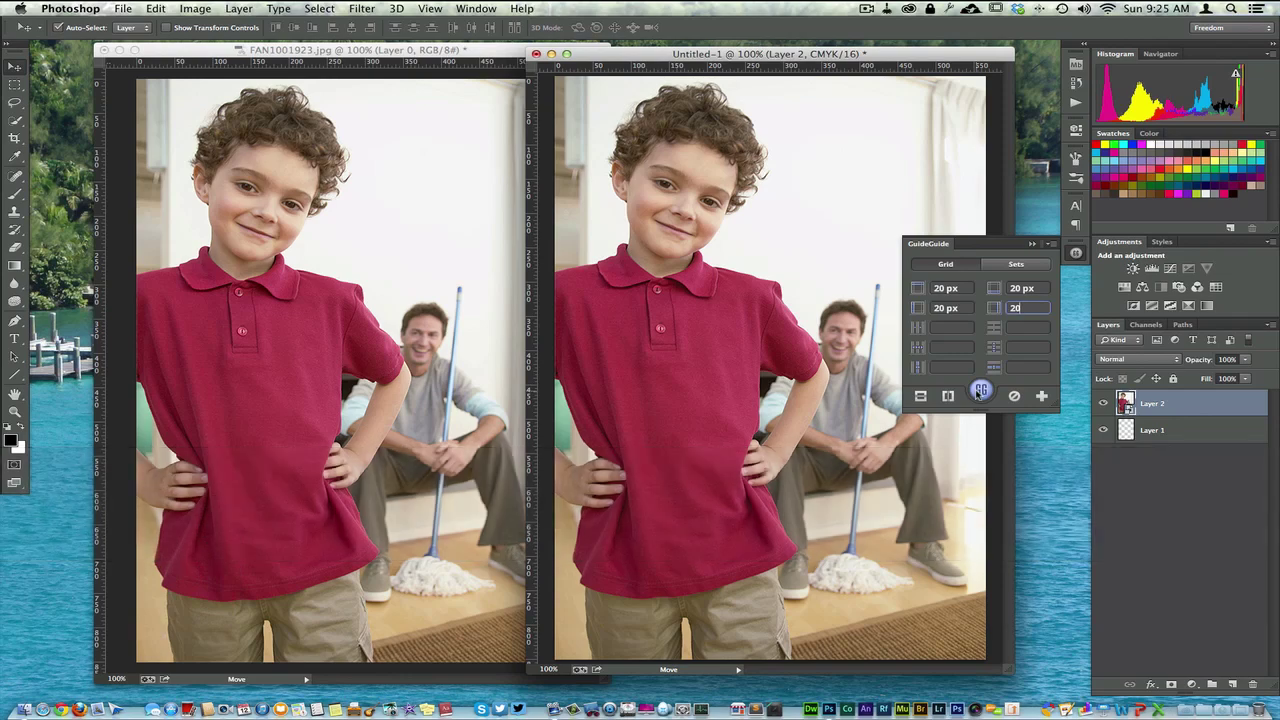
click(981, 392)
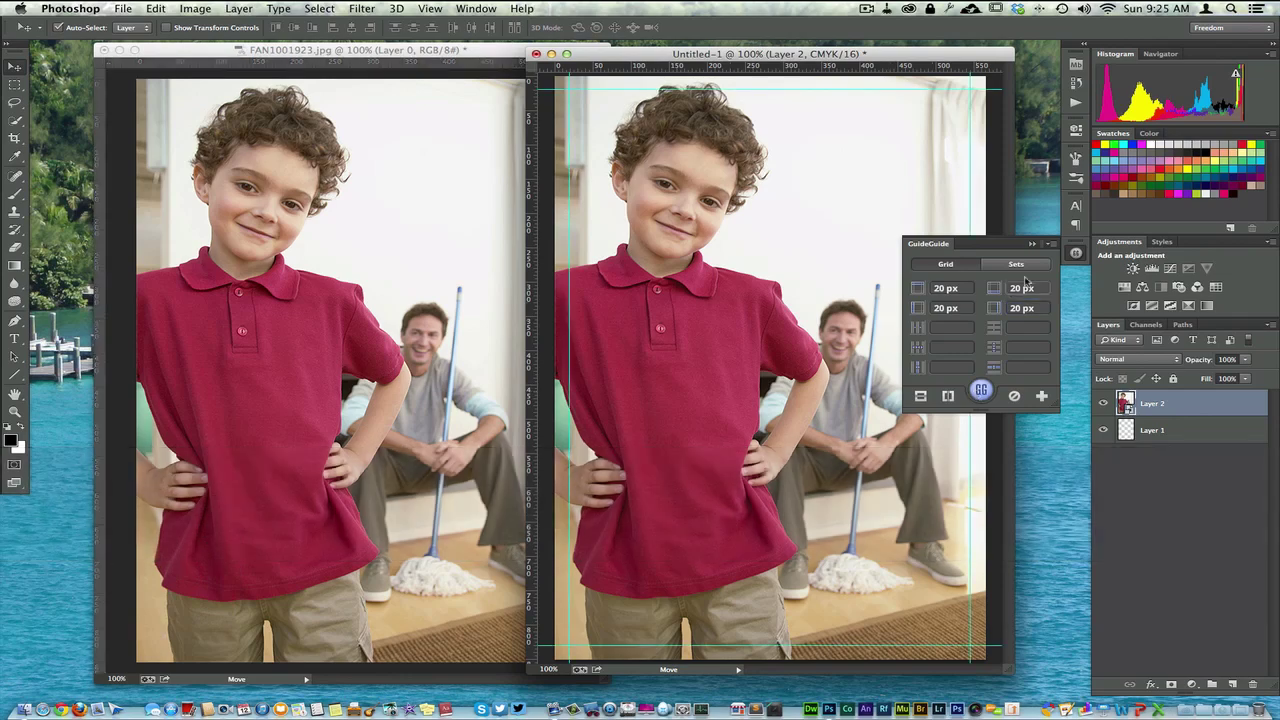
click(1033, 245)
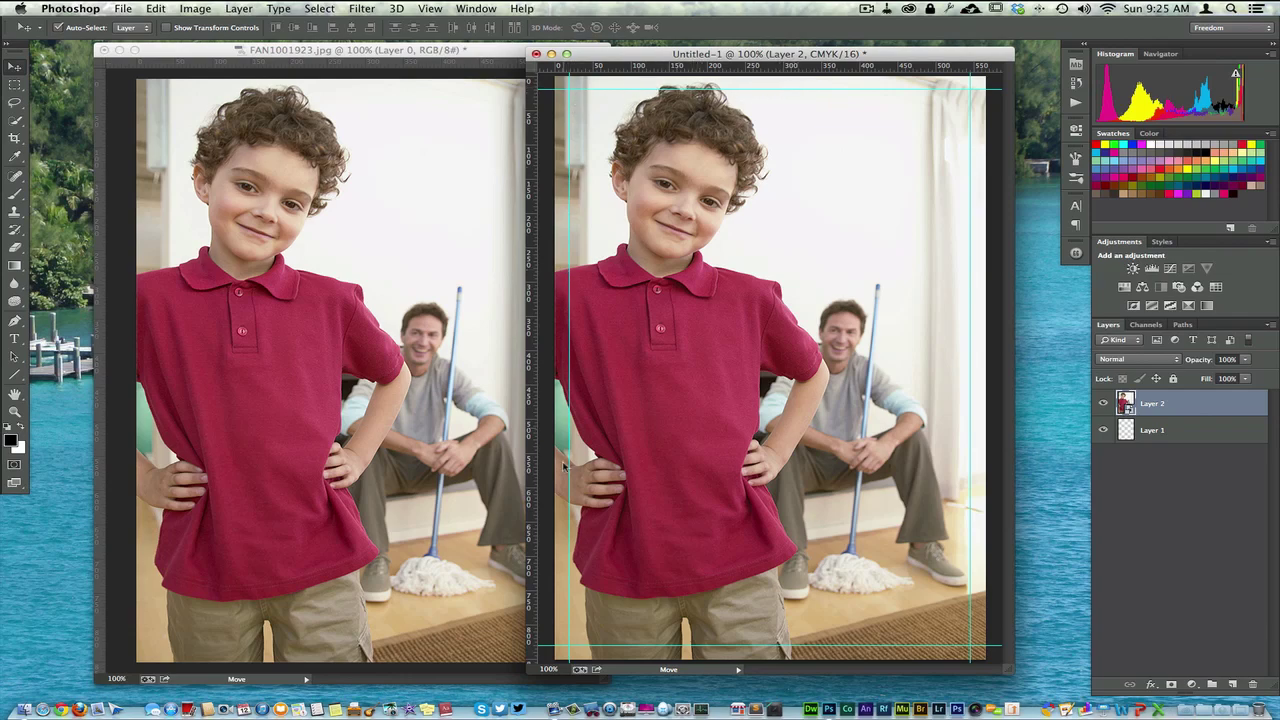
right_click(1185, 401)
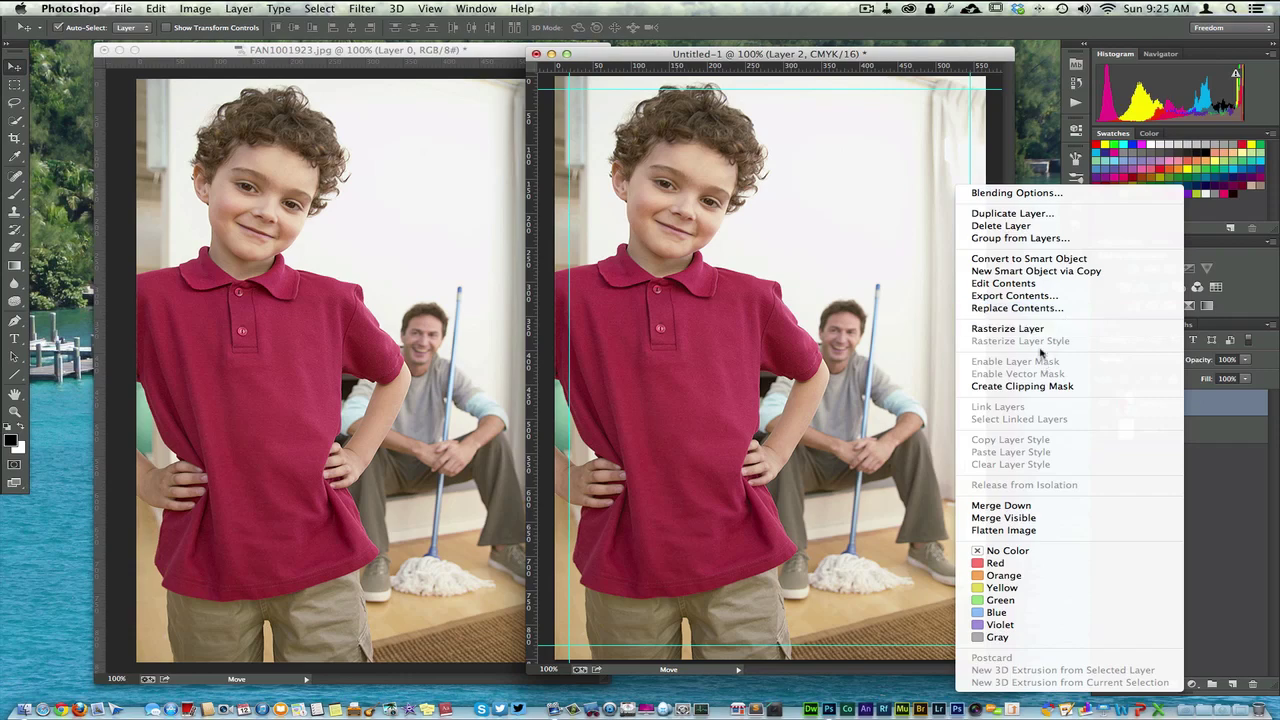
click(1212, 400)
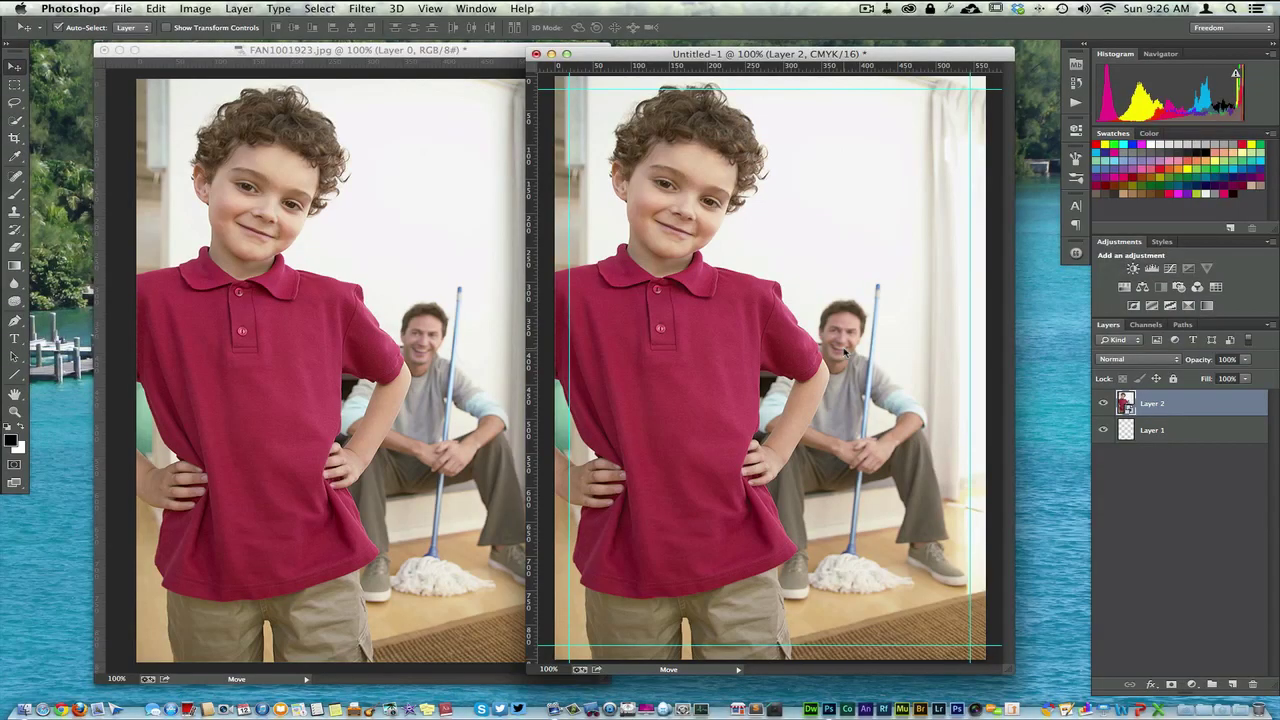
Scale the photo on Layer 2 down proportionally from its center to 15.14%, leaving a border around it
key(super+t)
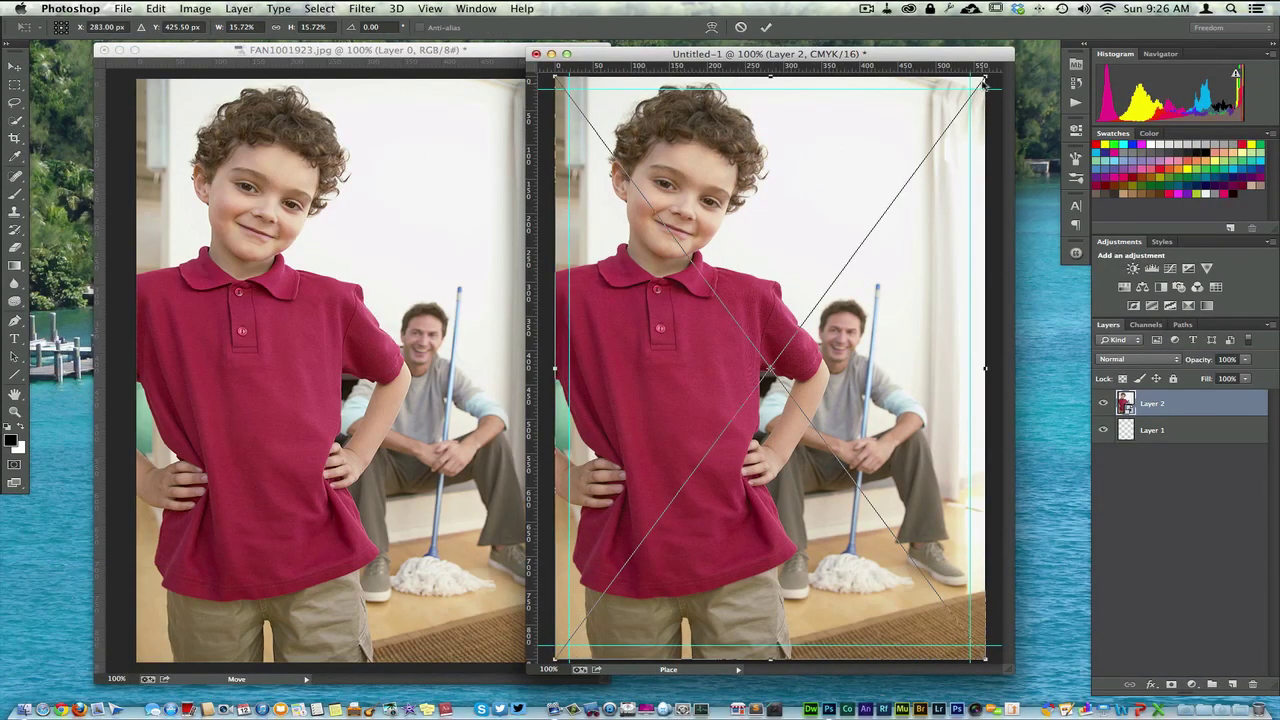
key(alt+shift)
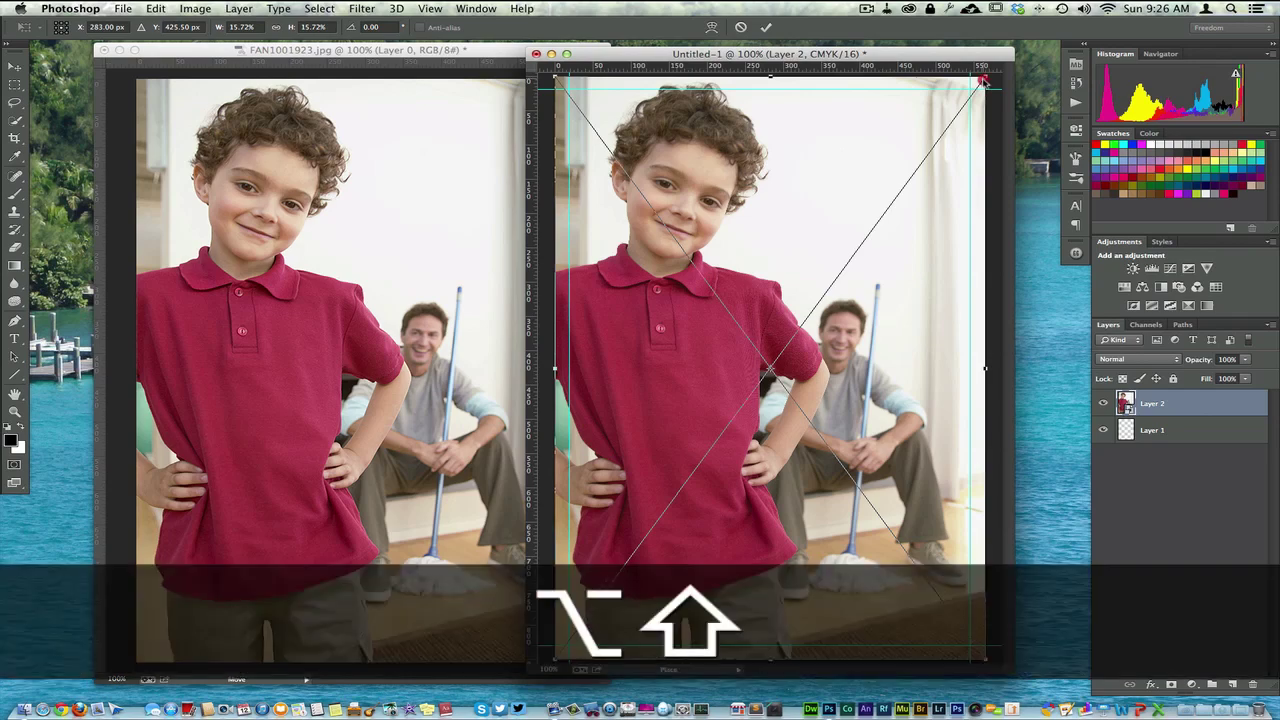
drag(984, 80, 978, 92)
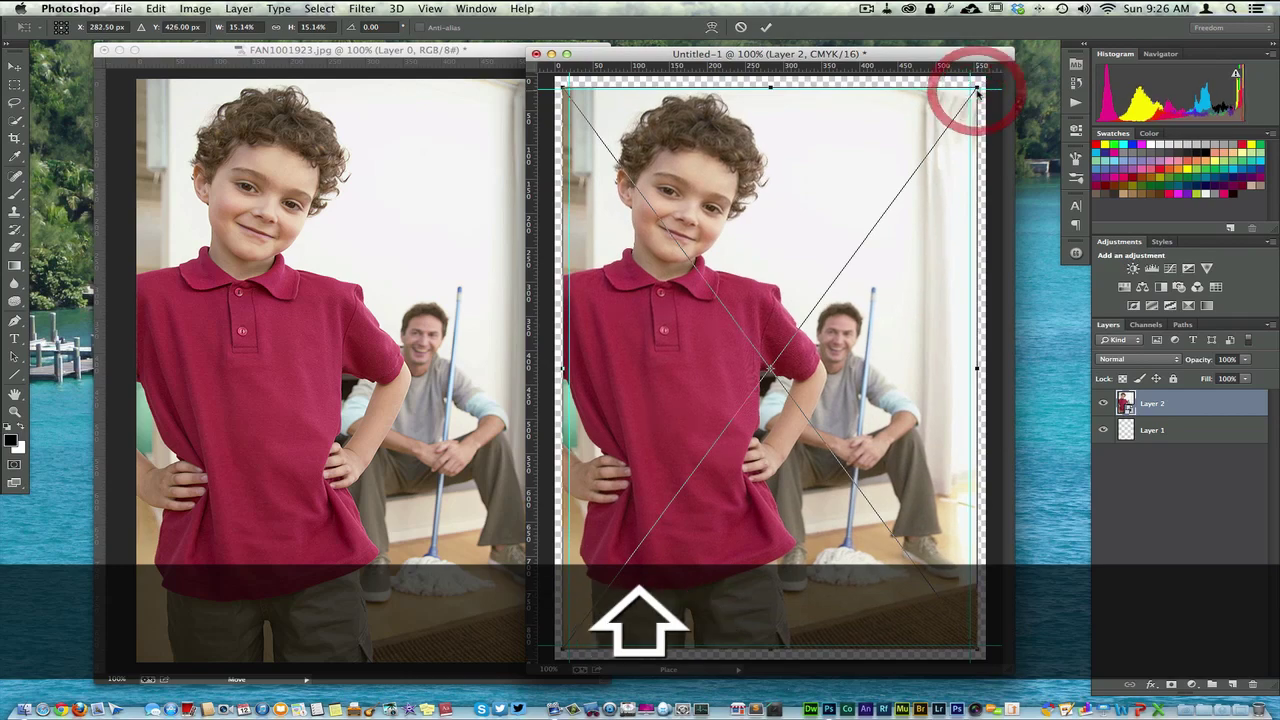
key(Return)
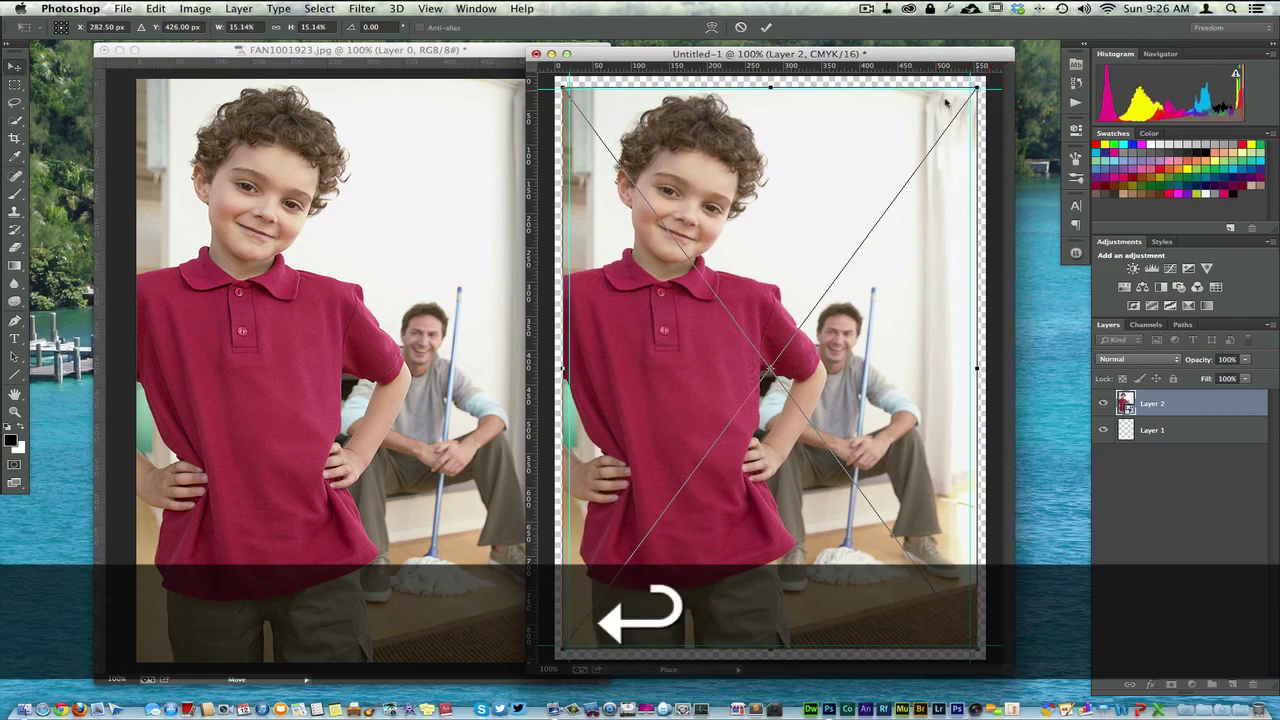
Fill Layer 1, beneath the photo, with white in Normal mode at 100% opacity
click(1188, 437)
key(shift+BackSpace)
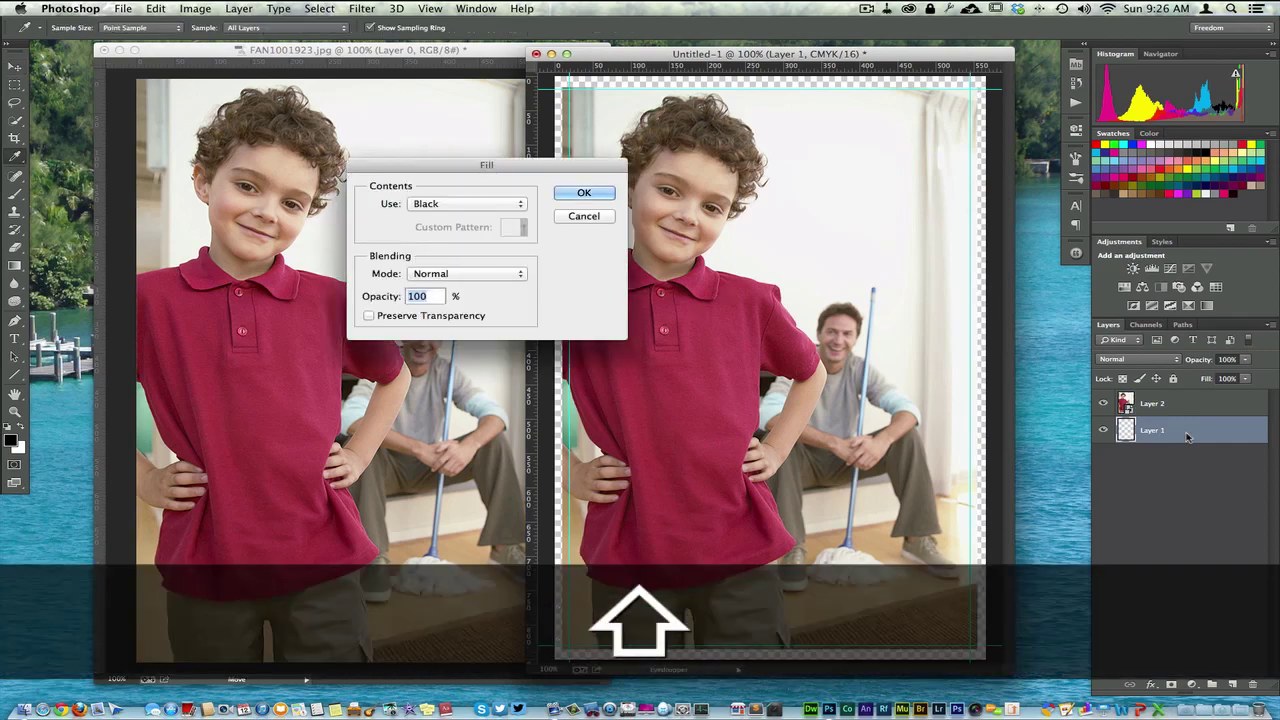
click(458, 204)
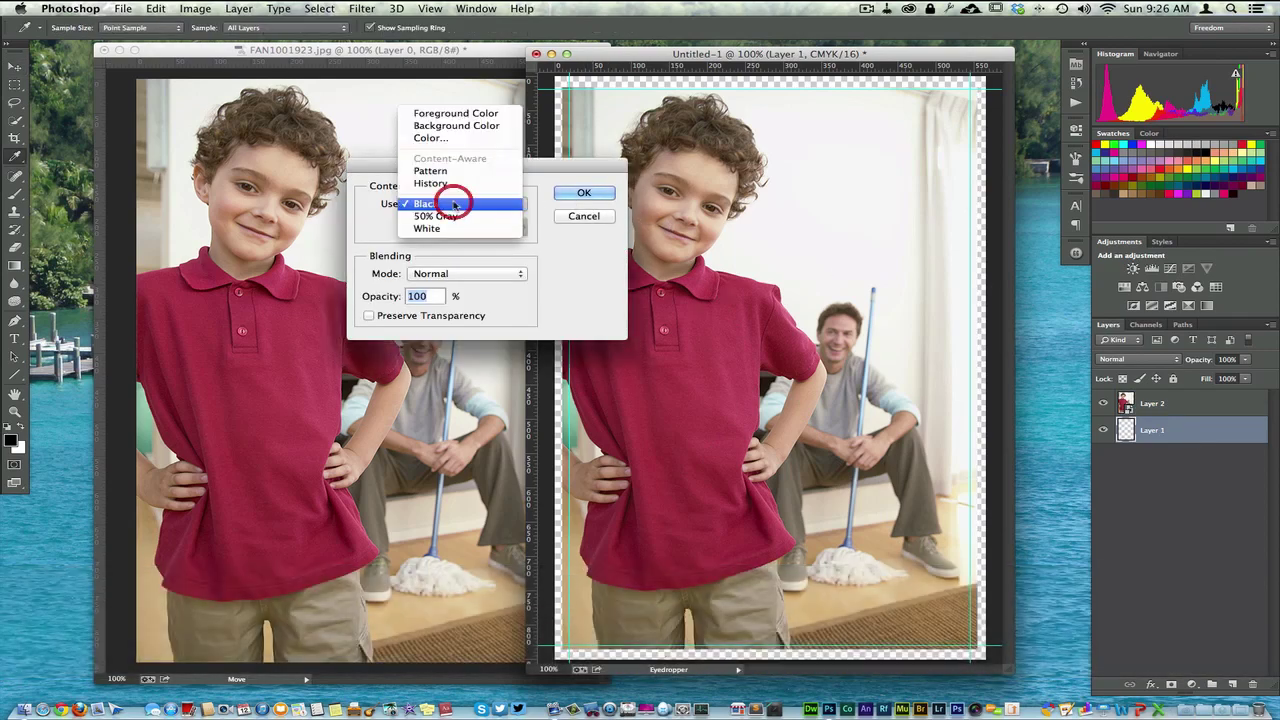
click(447, 228)
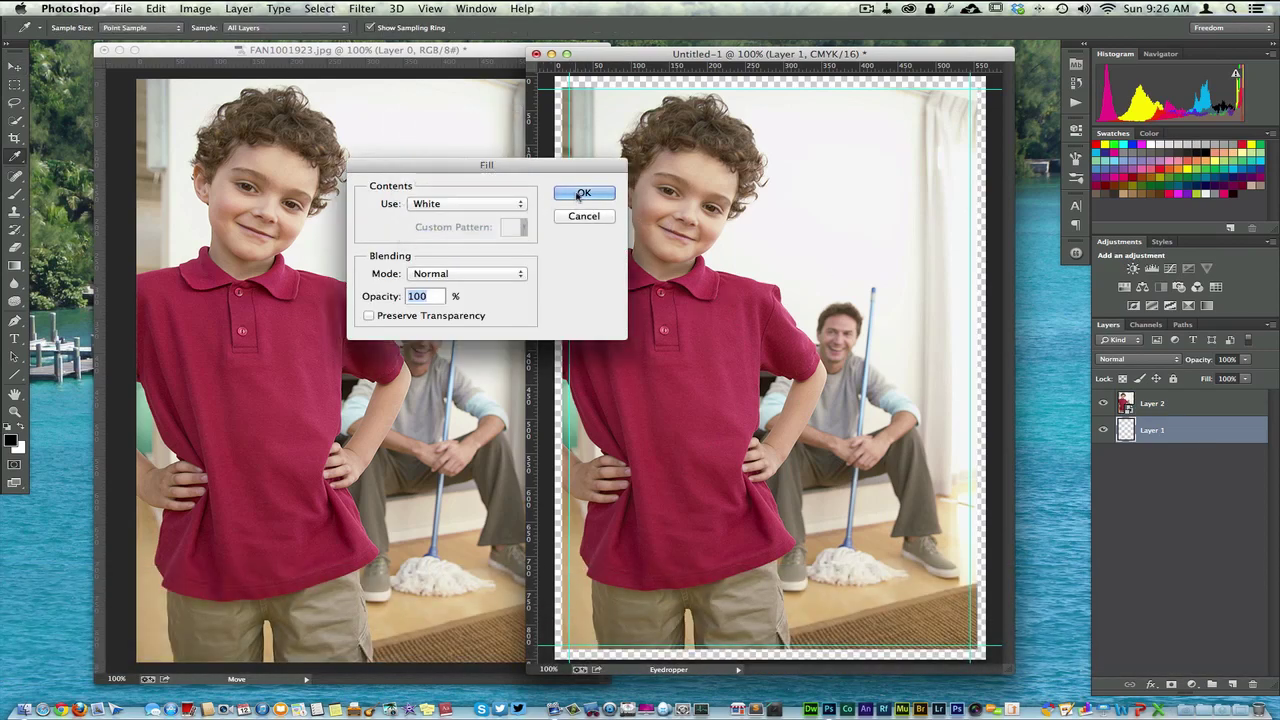
click(582, 192)
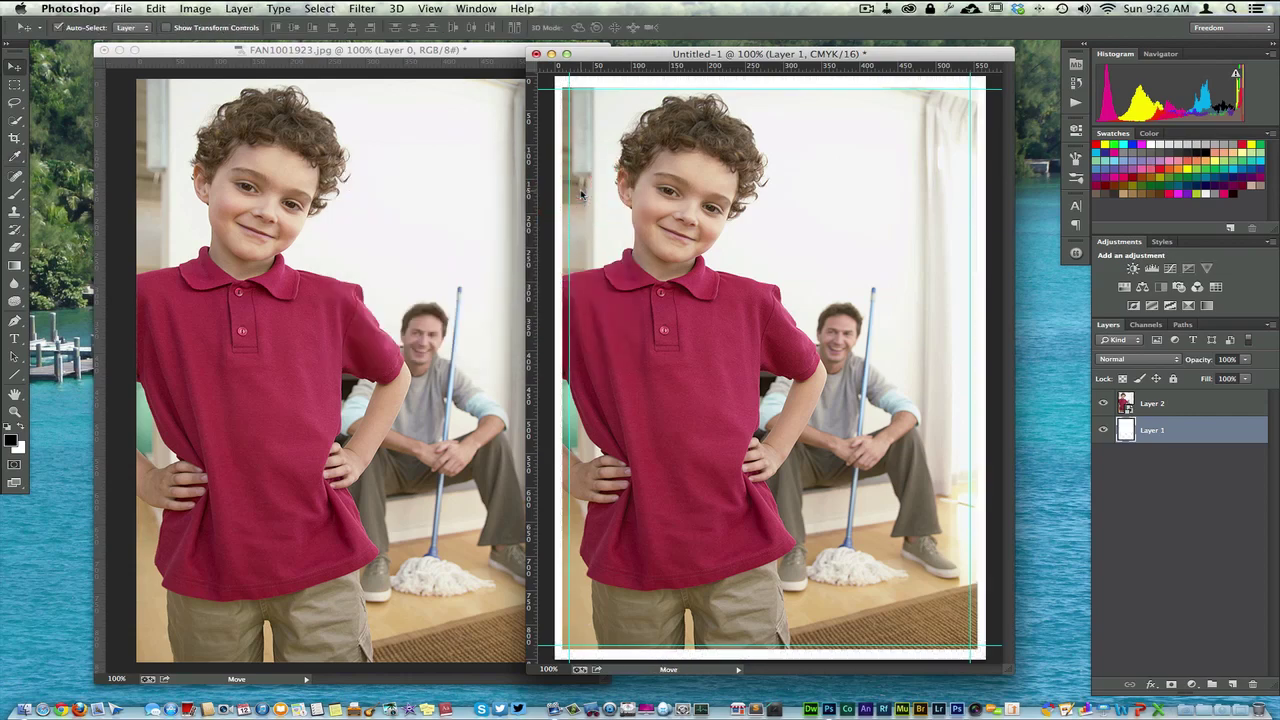